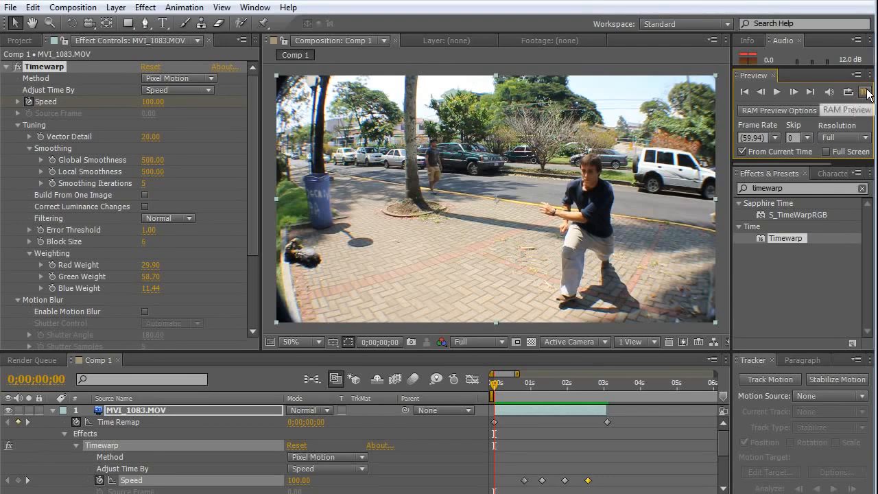
- Play a RAM preview of the existing Timewarp slow-motion composition from the start
left_click(868, 93)
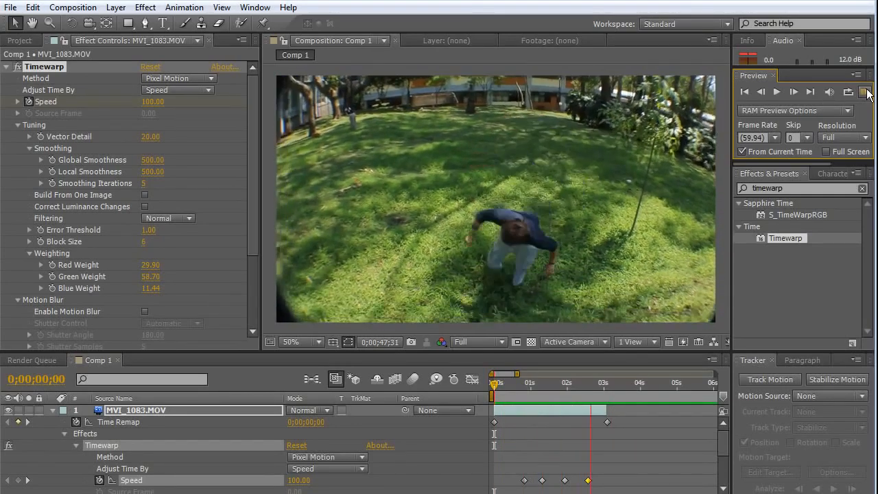
left_click(866, 93)
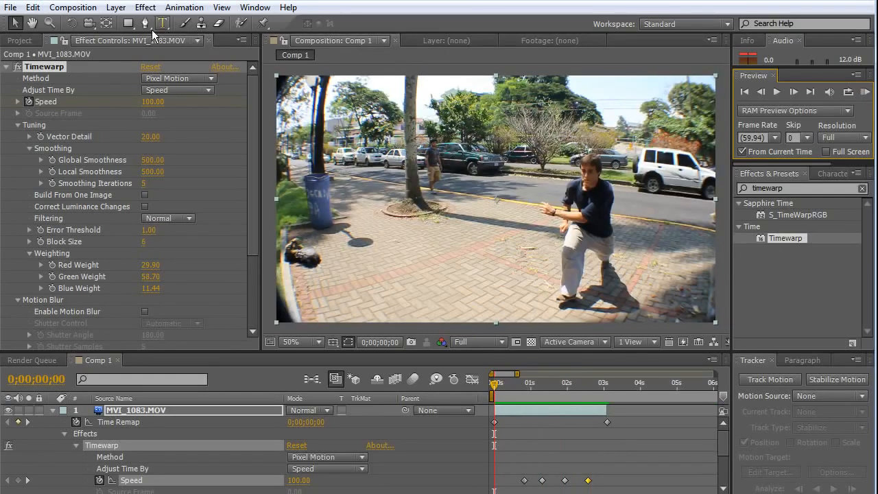
- Start a new project without saving the changes to the current untitled one
left_click(10, 8)
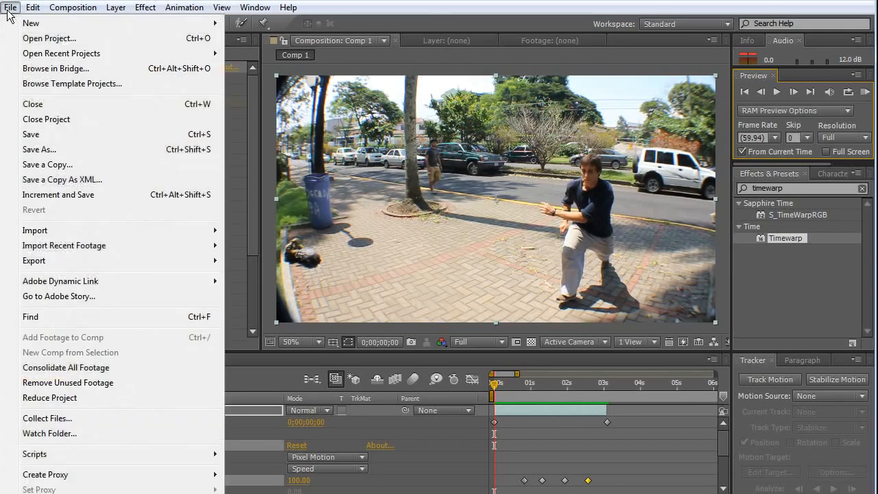
mouse_move(210, 24)
left_click(256, 24)
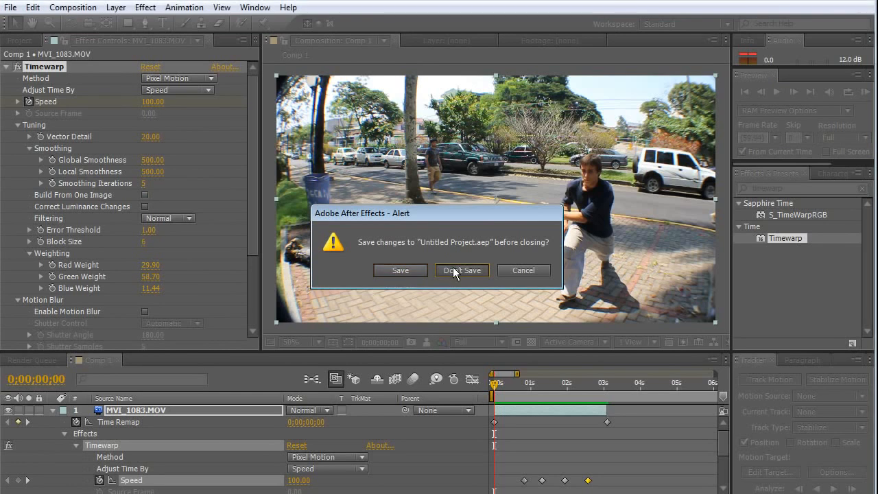
left_click(454, 270)
- Create a new composition of 1280 by 720 px with a frame rate of 60 frames per second
left_click(73, 8)
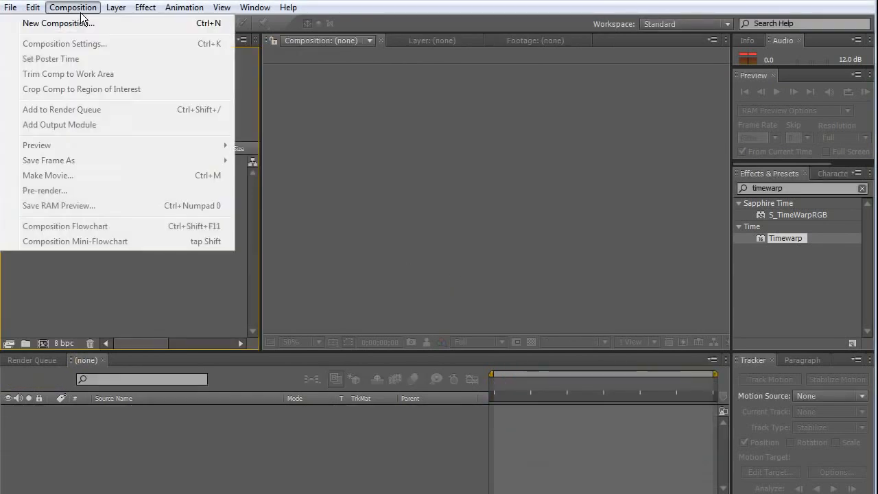
left_click(73, 25)
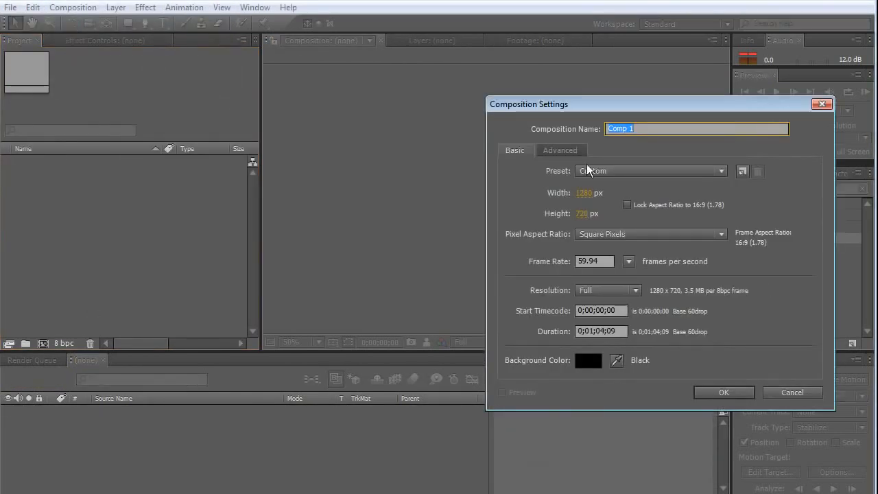
left_click(583, 192)
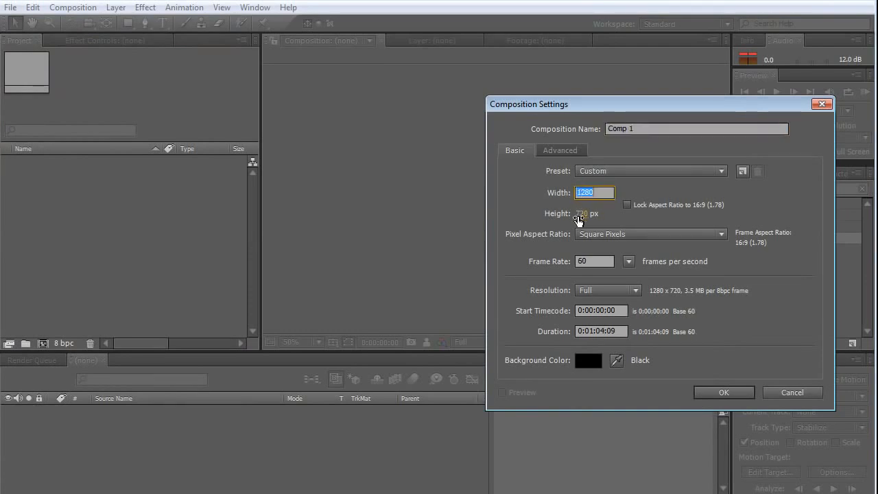
left_click(582, 213)
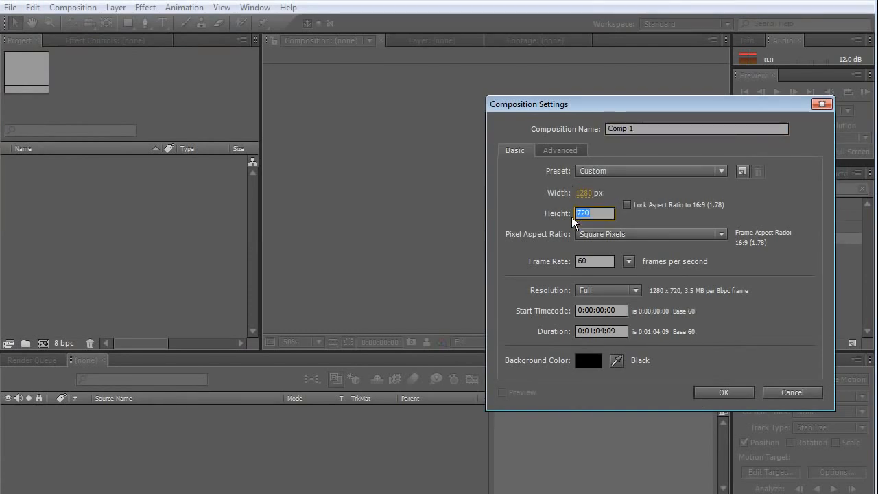
left_click(601, 262)
left_click_drag(601, 262, 578, 266)
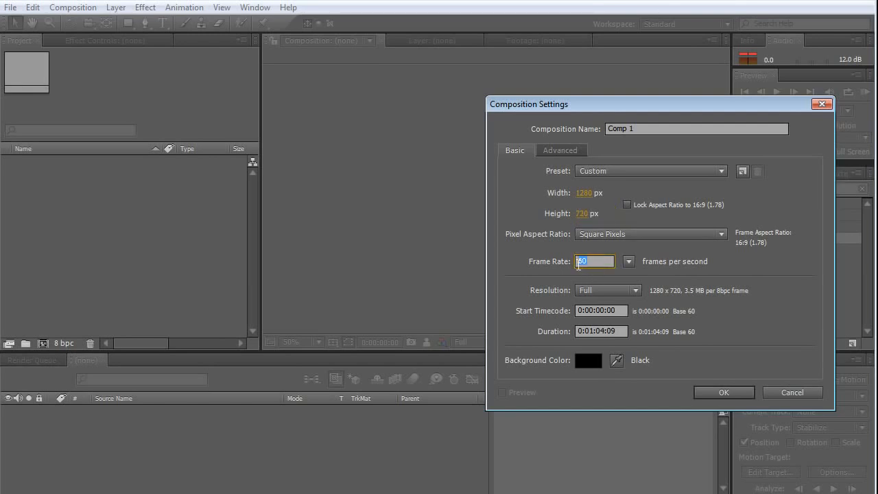
left_click(580, 261)
left_click_drag(598, 261, 580, 261)
left_click(735, 392)
- Switch to the Parkour + Weed May 2011 file folder, import MVI_1083.MOV into the project and add it to the Comp 1 timeline
left_click(133, 267)
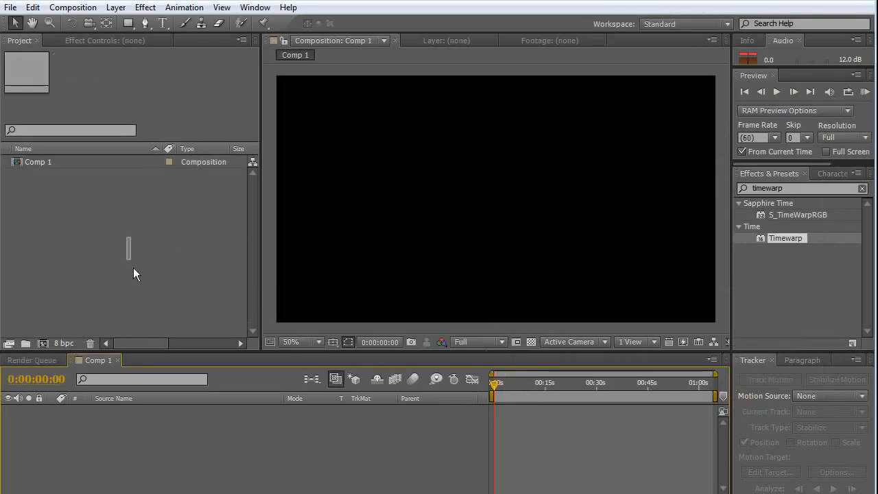
key("alt+Tab")
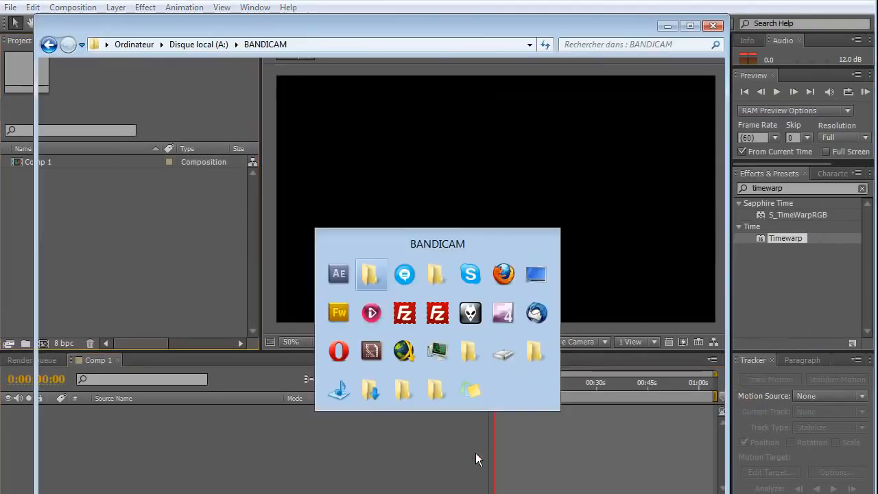
key("alt+Tab")
key("alt+Tab")
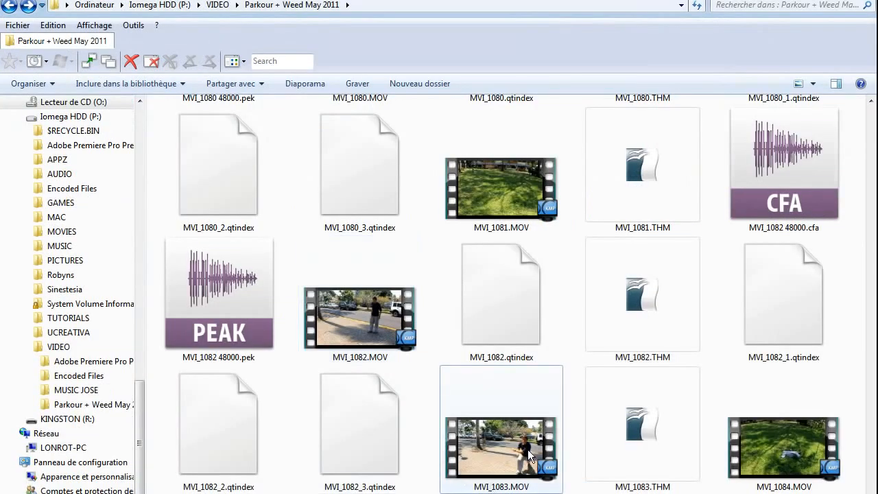
left_click_drag(515, 447, 65, 259)
key("alt+Tab")
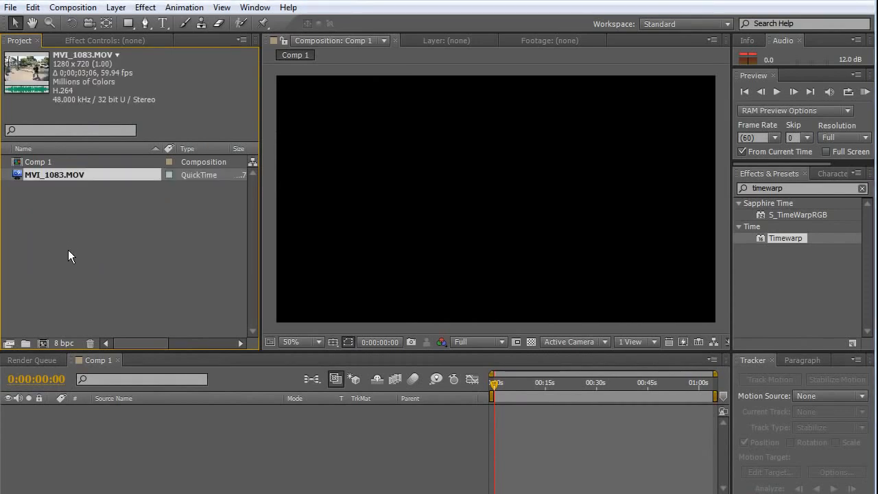
left_click_drag(62, 174, 98, 468)
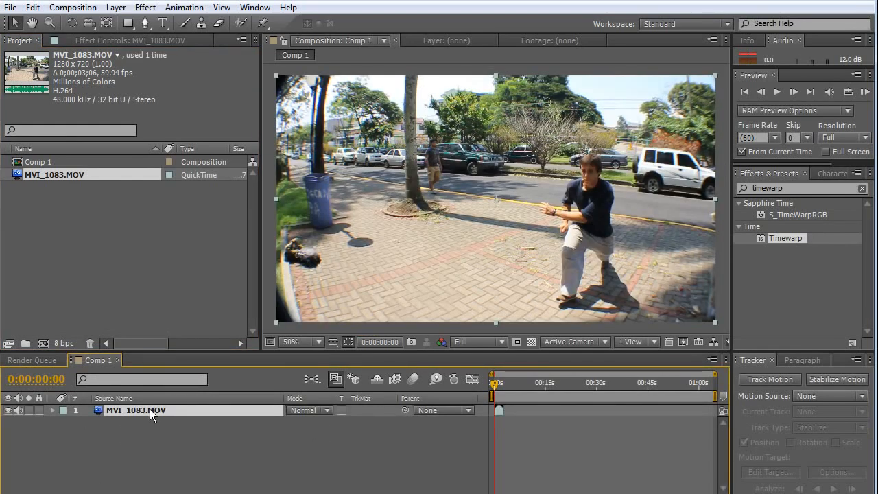
- Enable Time Remapping on the MVI_1083.MOV layer
right_click(149, 408)
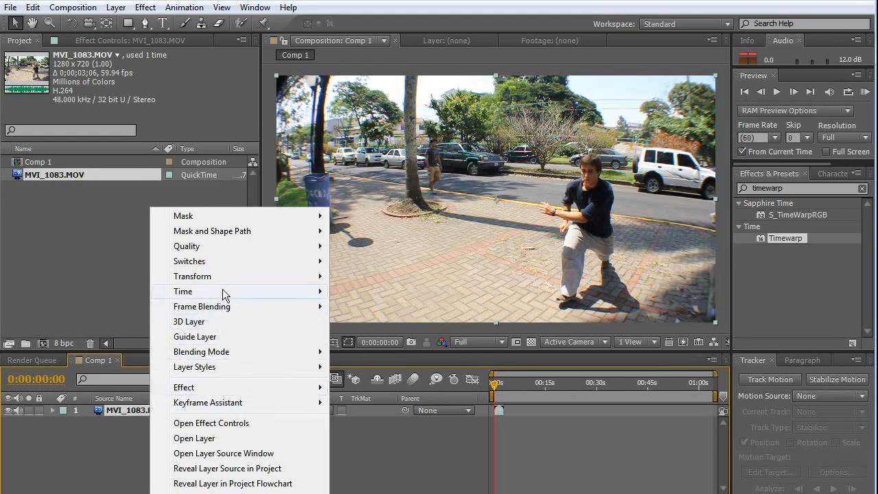
mouse_move(222, 290)
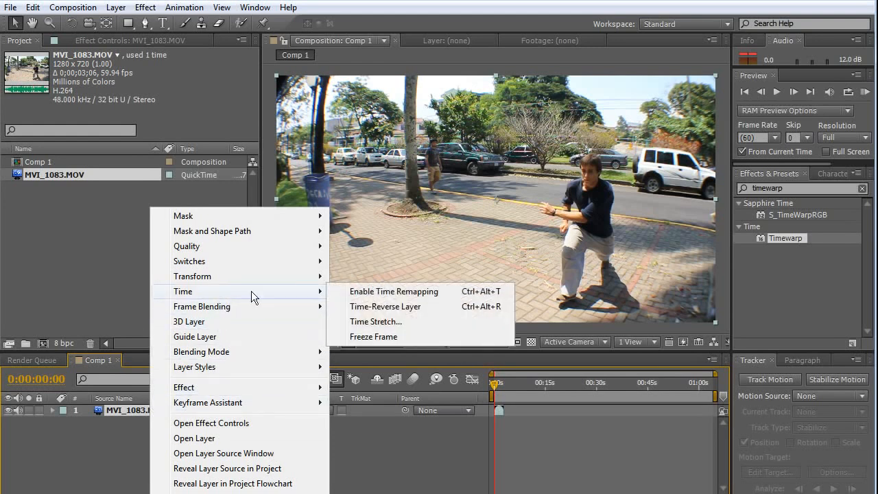
left_click(407, 293)
left_click_drag(505, 412, 561, 413)
left_click_drag(505, 380, 524, 384)
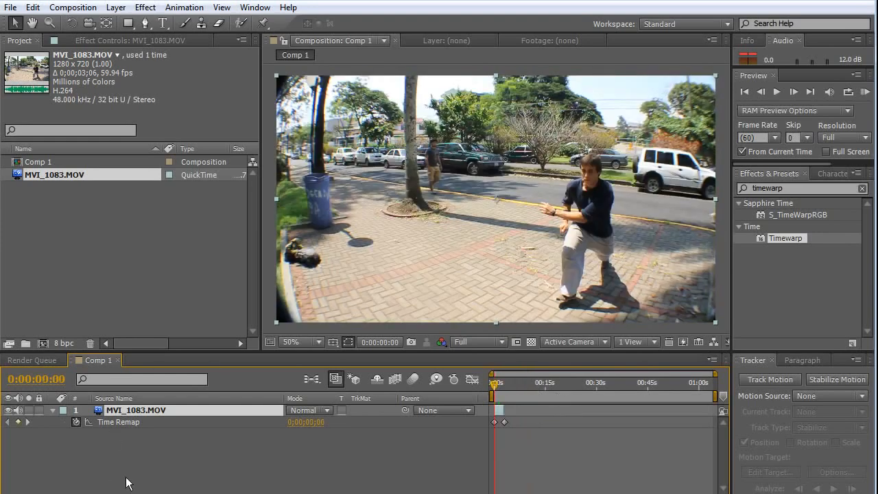
- Find the Timewarp effect by searching for timewarp and apply it to the MVI_1083.MOV layer
key("BackSpace")
key("BackSpace")
key("BackSpace")
key("BackSpace")
key("BackSpace")
key("BackSpace")
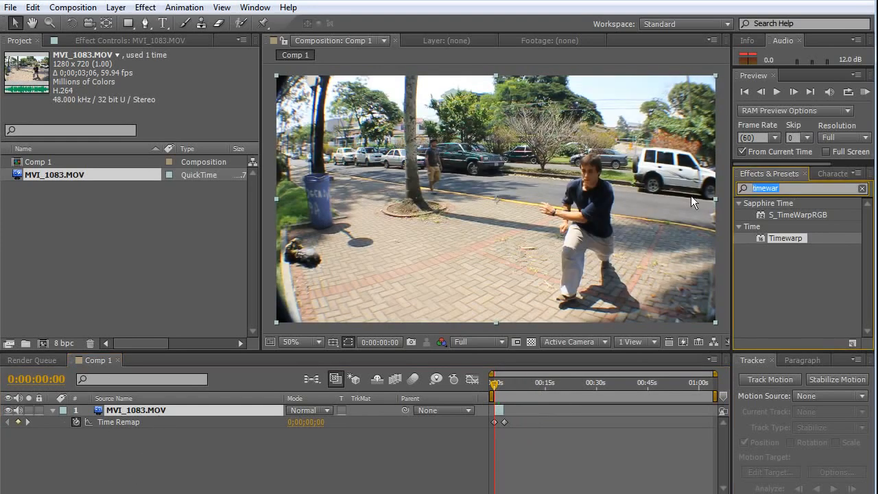
type("mewa")
left_click_drag(787, 239, 142, 411)
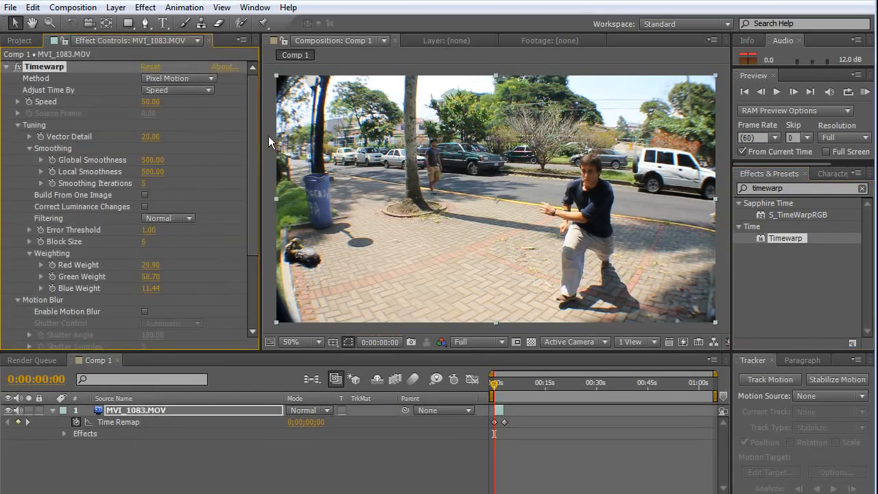
- Set the Timewarp effect's Speed to 100
left_click_drag(251, 135, 240, 120)
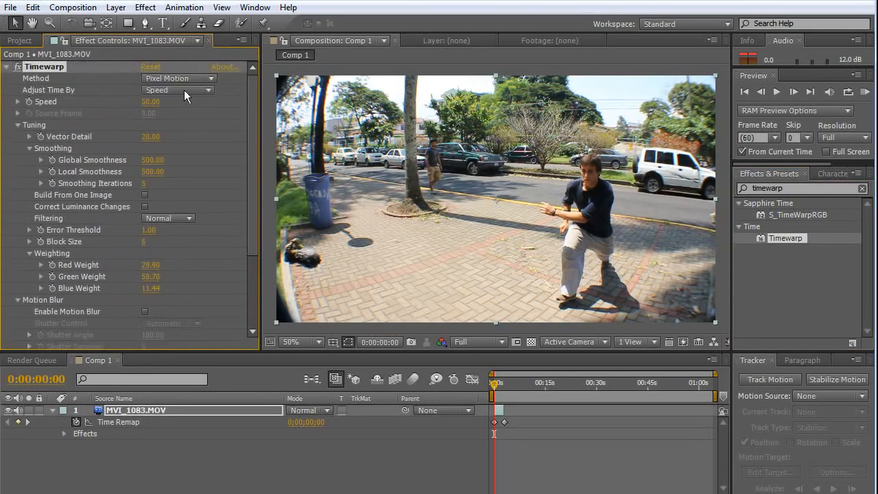
left_click(148, 103)
type("100")
key("Return")
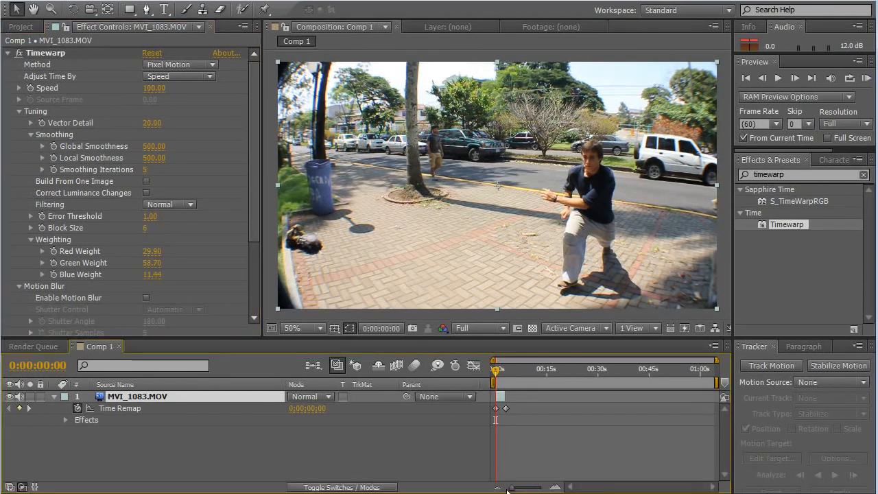
- Reveal the Timewarp properties in the layer and turn on Speed keyframing at 0:00:01:03
left_click_drag(509, 488, 539, 487)
left_click_drag(528, 372, 546, 369)
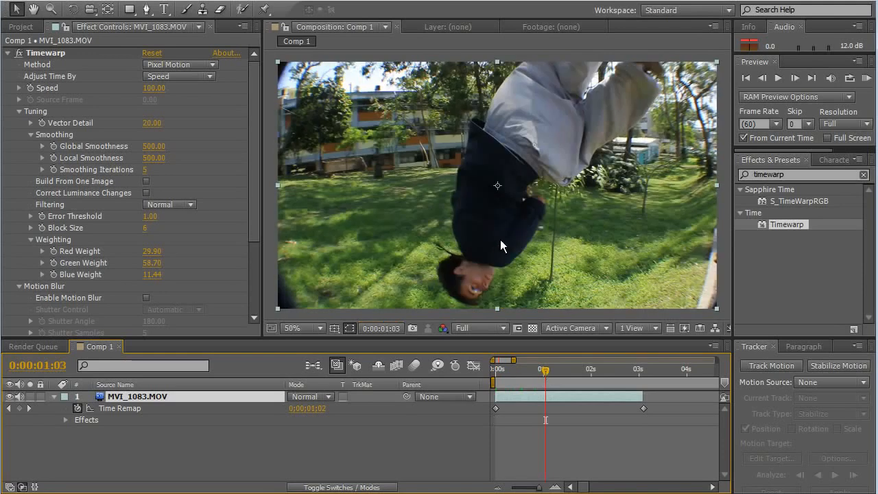
left_click(65, 419)
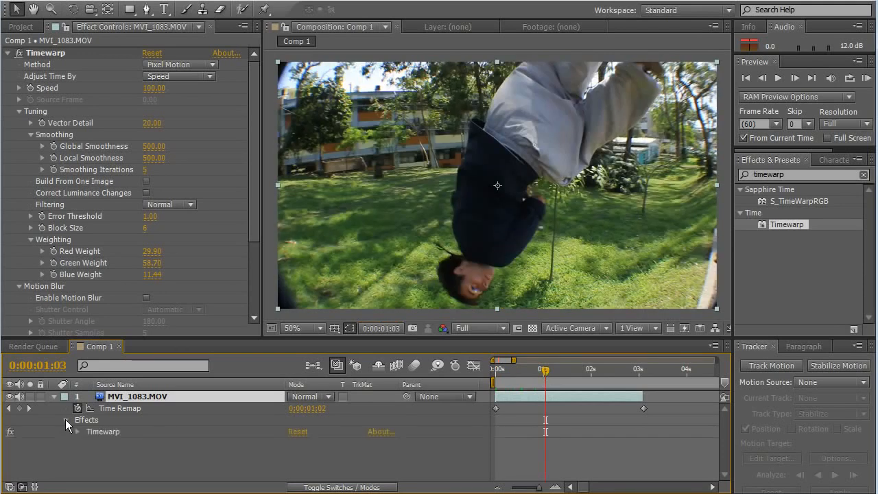
left_click(76, 429)
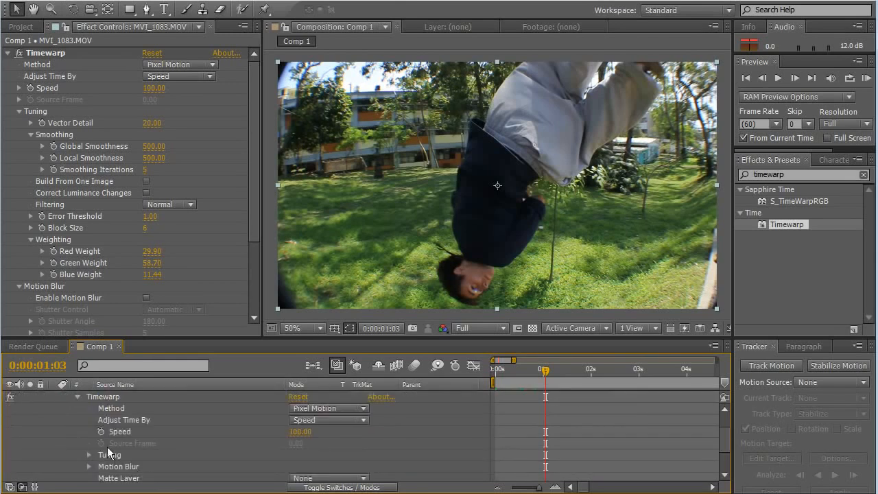
left_click(102, 431)
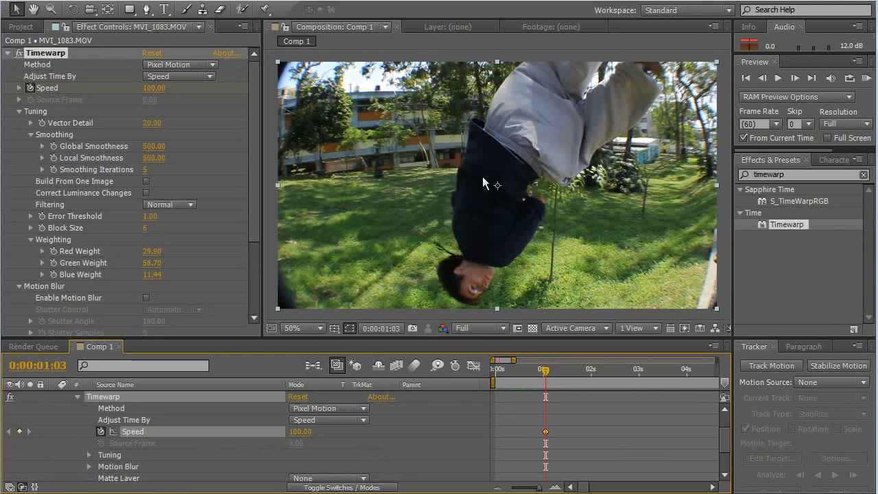
- Shift the first Speed keyframe earlier, and add a second one at 0:00:01:03 with a value of 2
left_click_drag(545, 434, 530, 439)
left_click(20, 431)
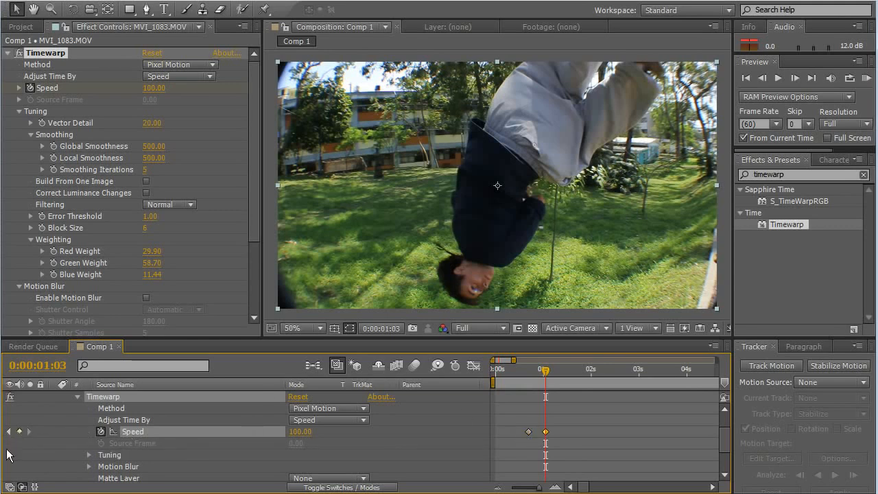
double_click(545, 432)
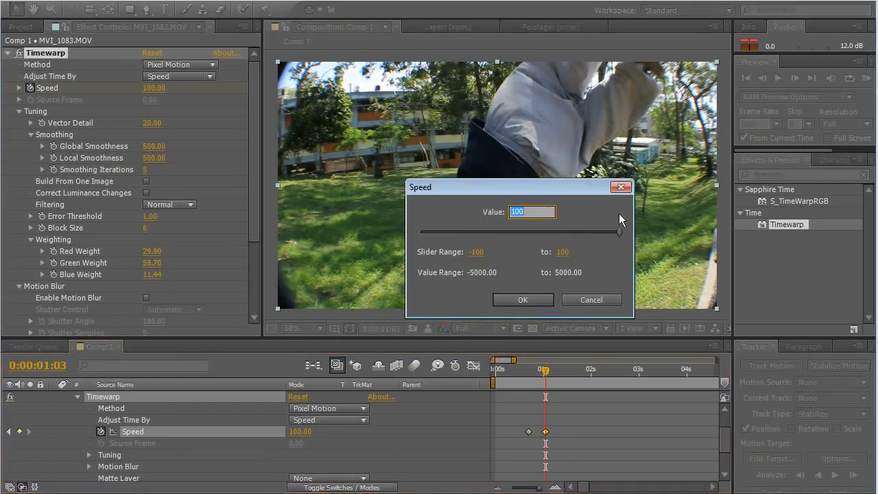
type("2")
key("Return")
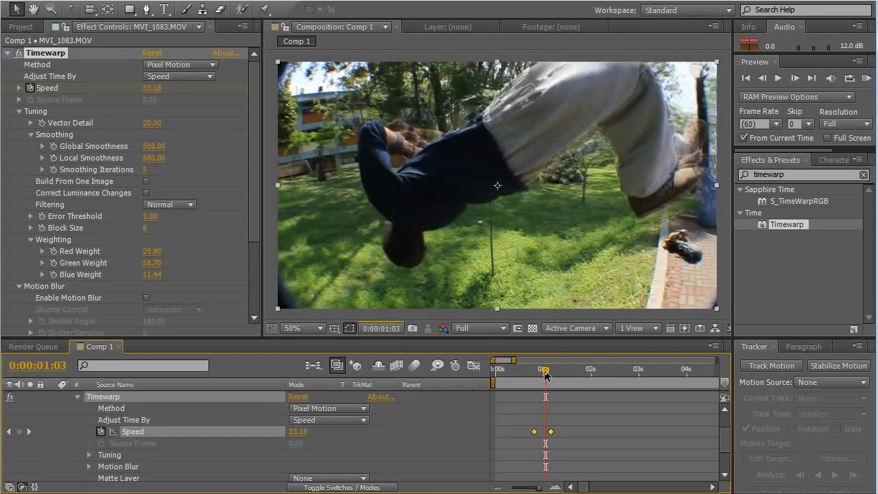
- Reposition the two Speed keyframes, the first near 0:00:00:49 and the second just past 0:00:01:12
left_click_drag(546, 371, 553, 371)
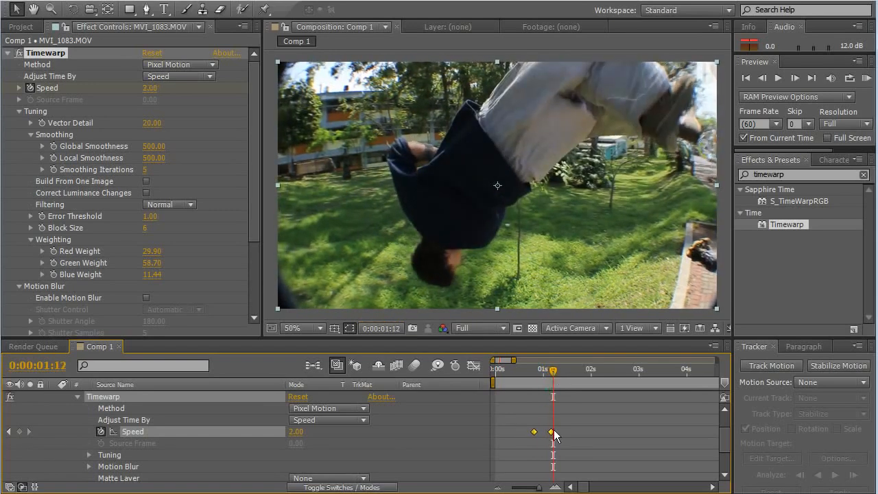
left_click_drag(556, 430, 561, 428)
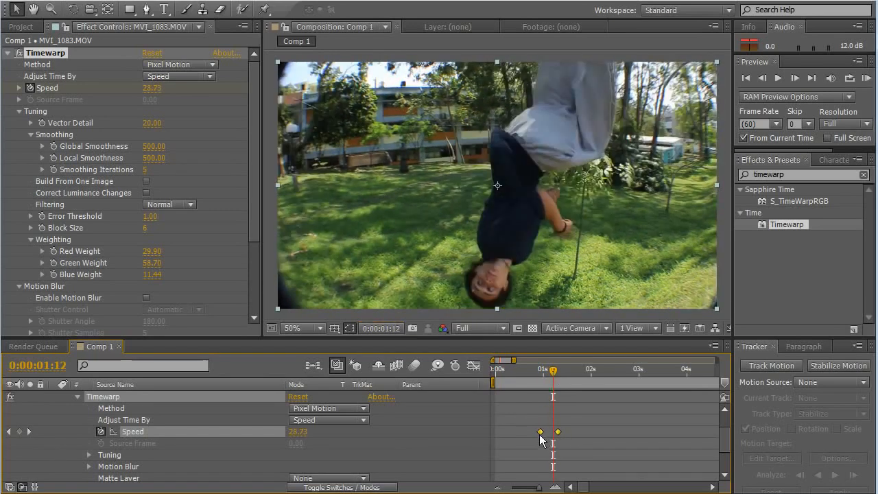
left_click(525, 430)
left_click_drag(537, 430, 565, 438)
- Add a Speed keyframe holding 2 at 0:00:01:58 and another at 0:00:02:41 with a value of 100
left_click_drag(556, 373, 589, 377)
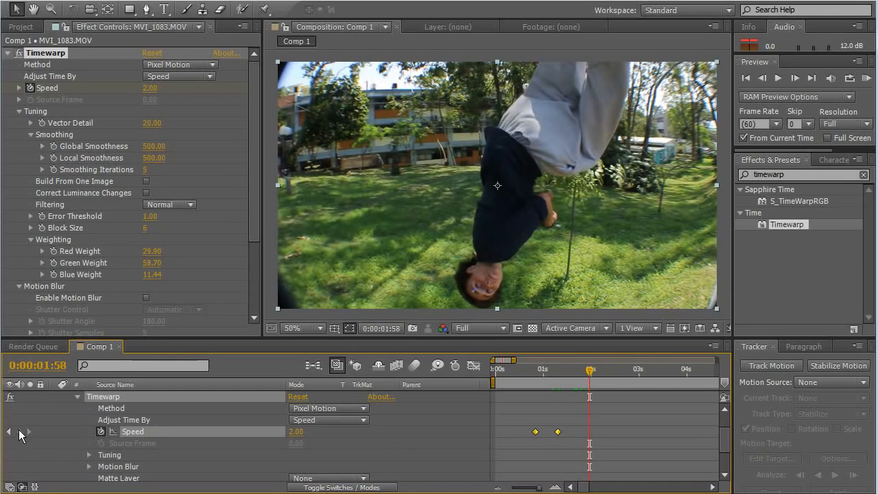
left_click(19, 431)
left_click(615, 374)
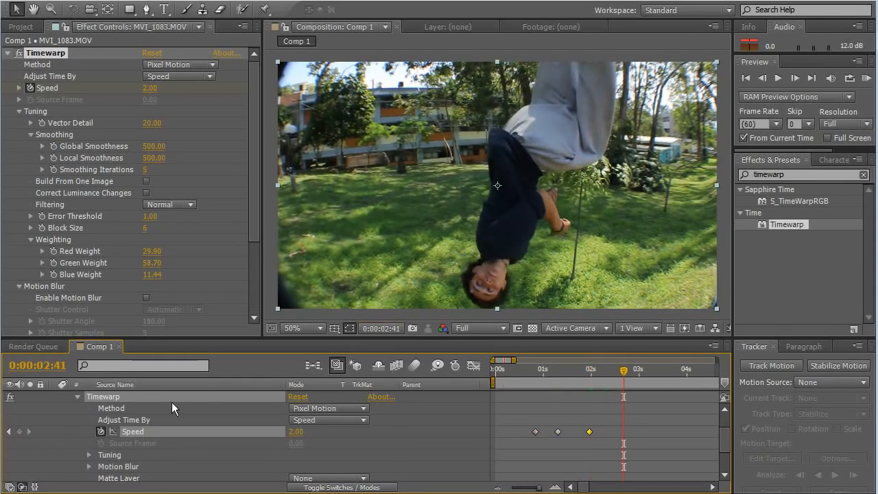
left_click(19, 431)
double_click(623, 431)
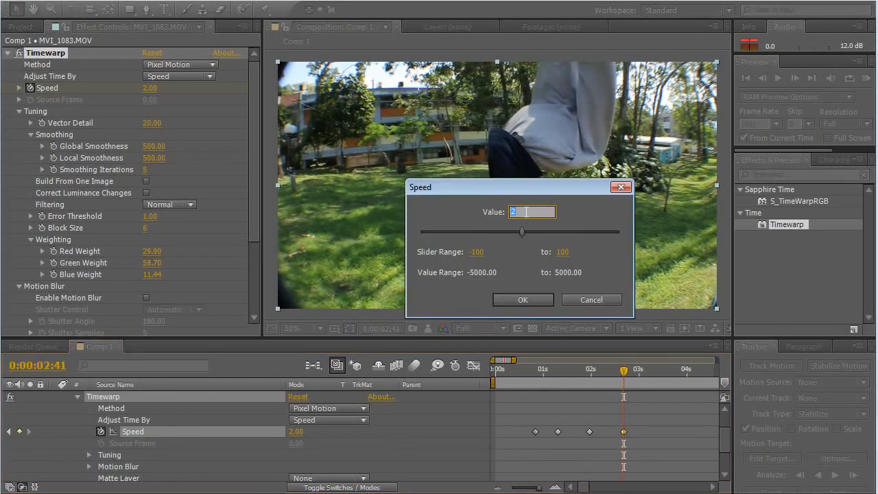
type("100")
key("Return")
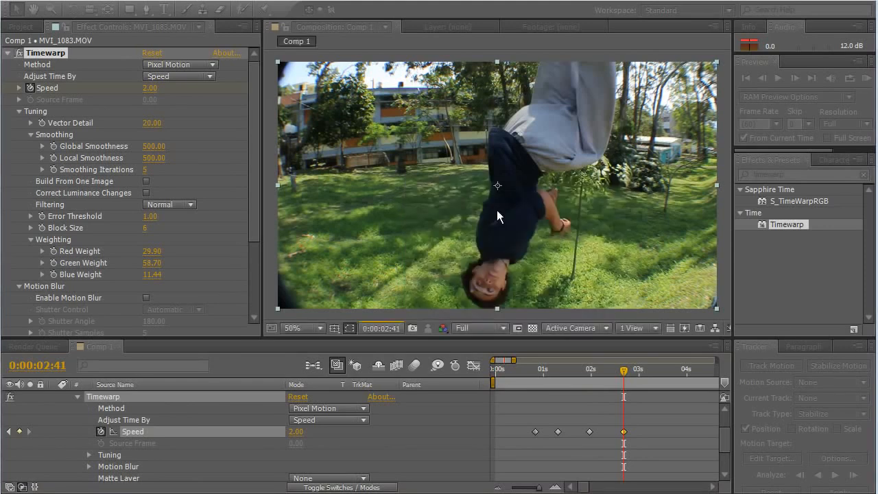
- Scrub through the speed changes across the four keyframes and play a RAM preview from the start
left_click_drag(622, 371, 516, 378)
left_click_drag(519, 376, 535, 371)
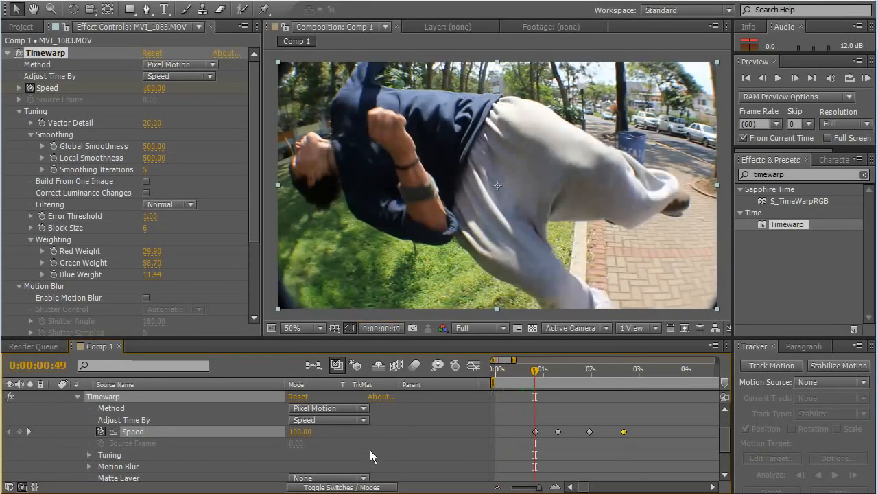
left_click_drag(528, 381, 625, 370)
key("Home")
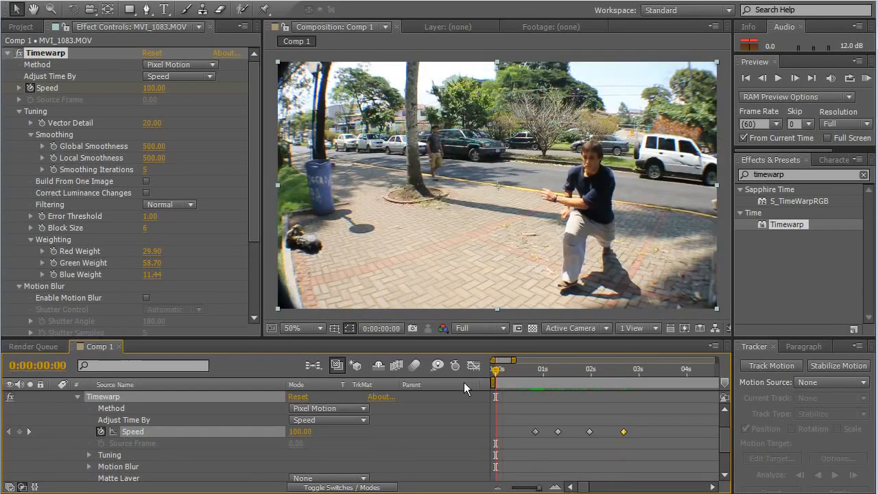
left_click(863, 81)
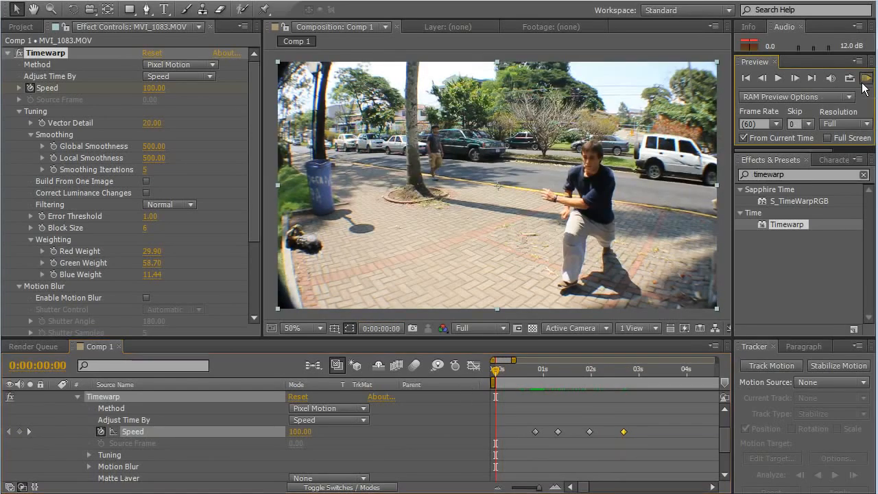
- Mute the MVI_1083.MOV layer's audio and play a RAM preview of the composition from the start
left_click_drag(495, 370, 571, 373)
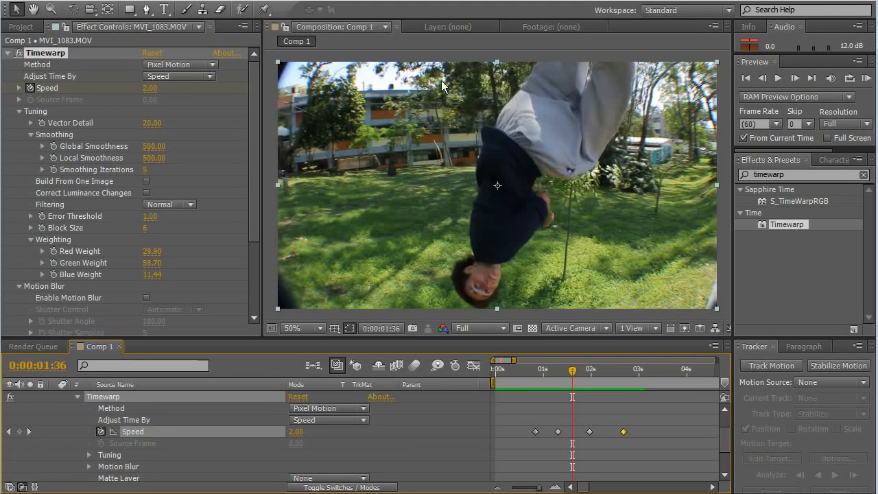
left_click(48, 410)
scroll(40, 410, "up", 1)
left_click(19, 397)
left_click_drag(556, 376, 497, 367)
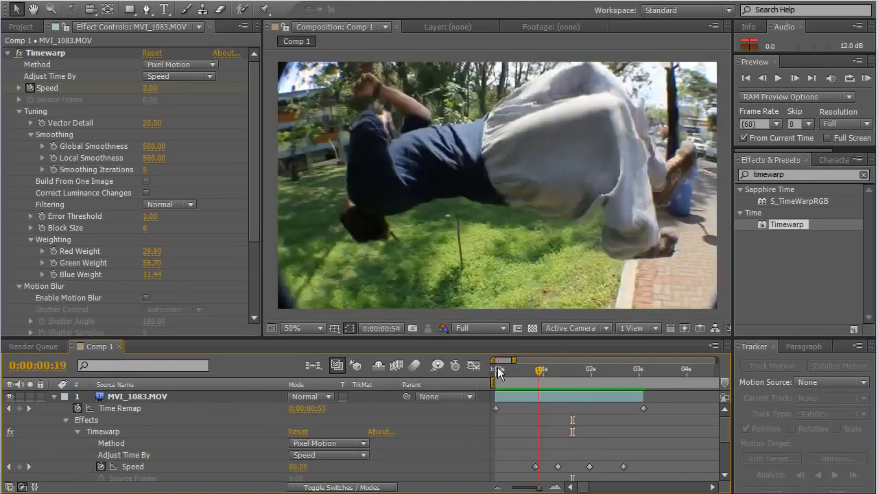
left_click(865, 77)
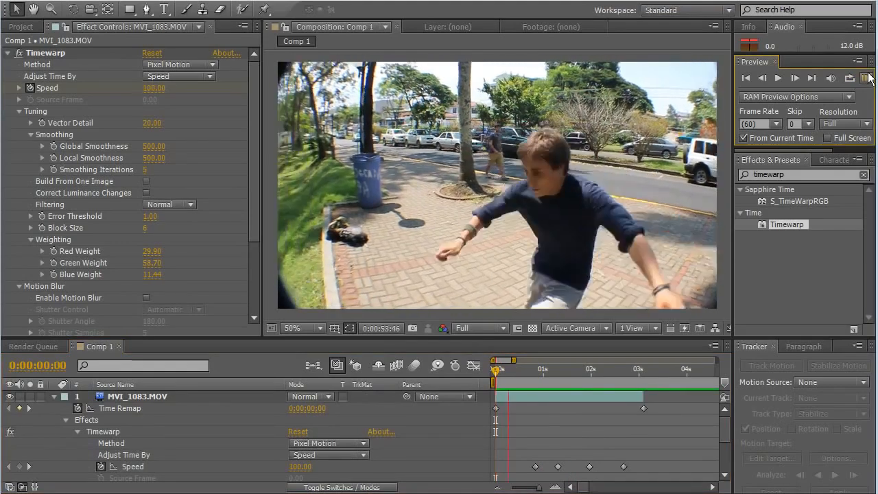